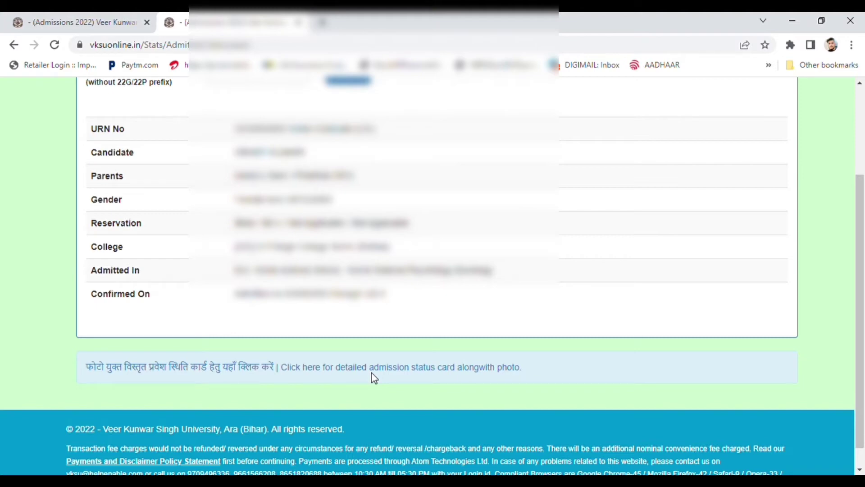
- Open the detailed admission status search and enter the student's U.R.N. number and the captcha
{"action": "left_click", "coordinate": [330, 369]}
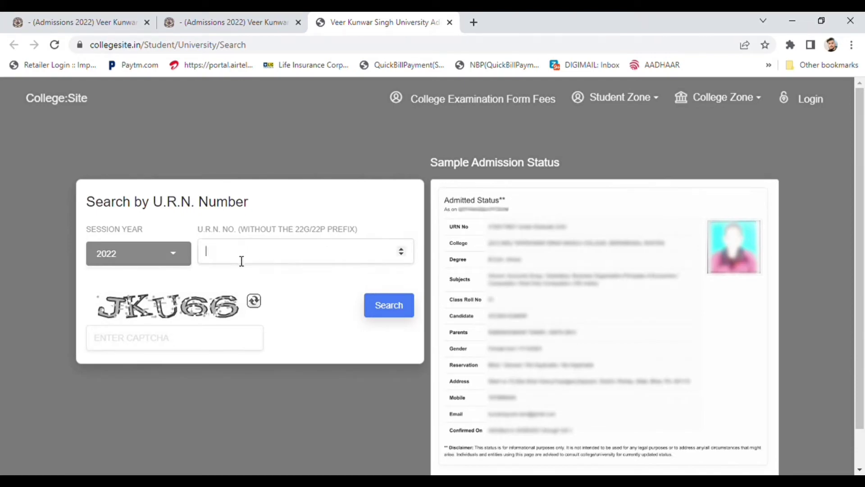
{"action": "type", "text": "000"}
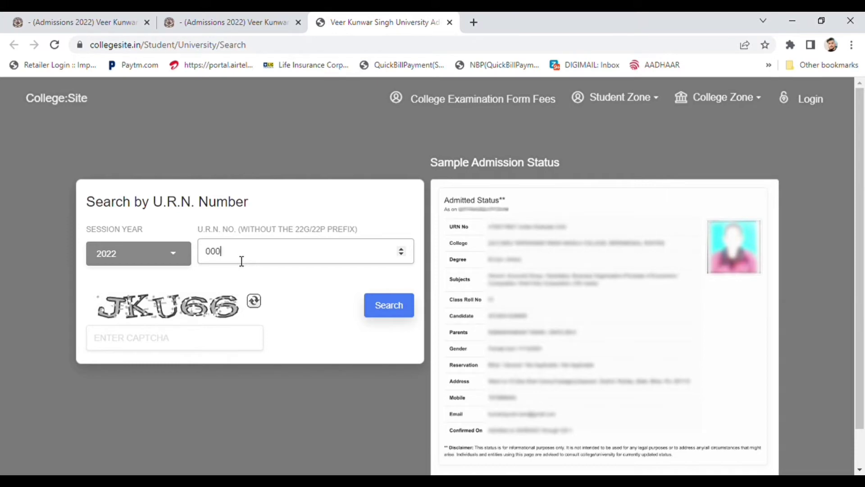
{"action": "type", "text": "00"}
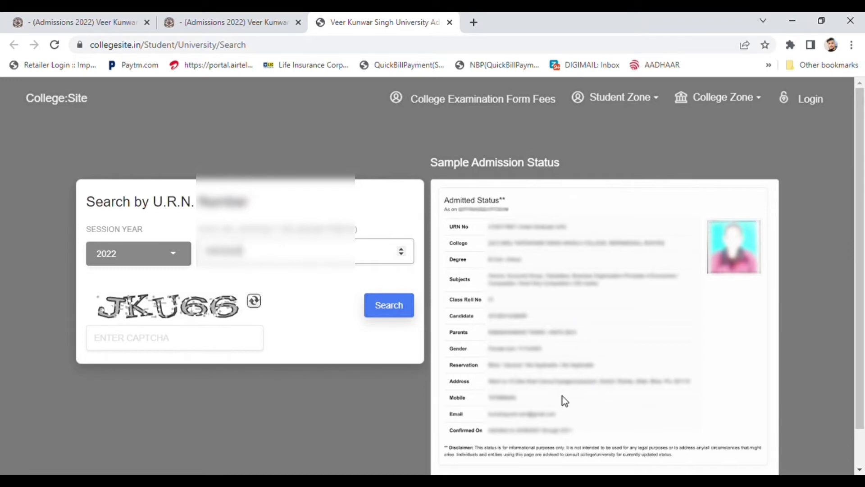
{"action": "left_click", "coordinate": [198, 352]}
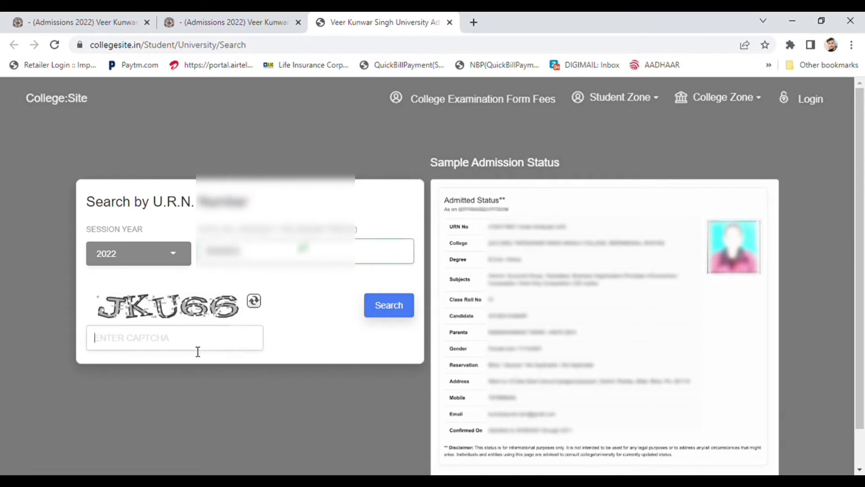
{"action": "type", "text": "JK"}
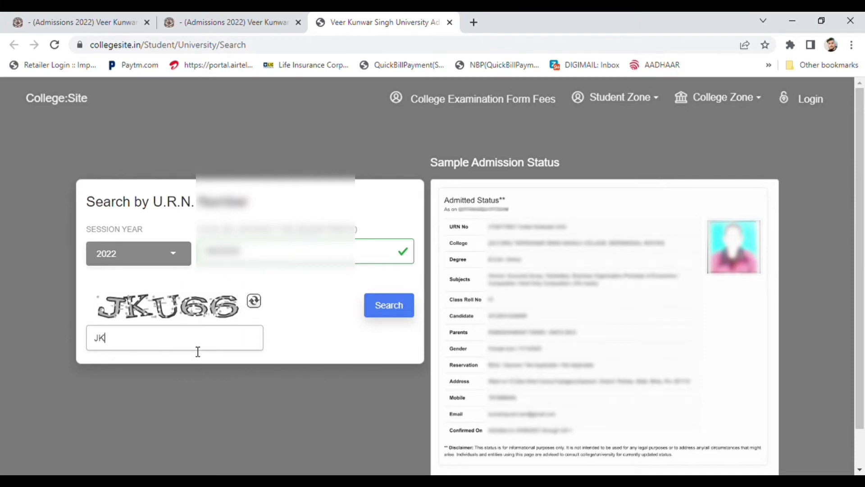
{"action": "type", "text": "U66"}
- Search the entered U.R.N. and proceed to the payment gateway for the ₹10 fee
{"action": "left_click", "coordinate": [396, 308]}
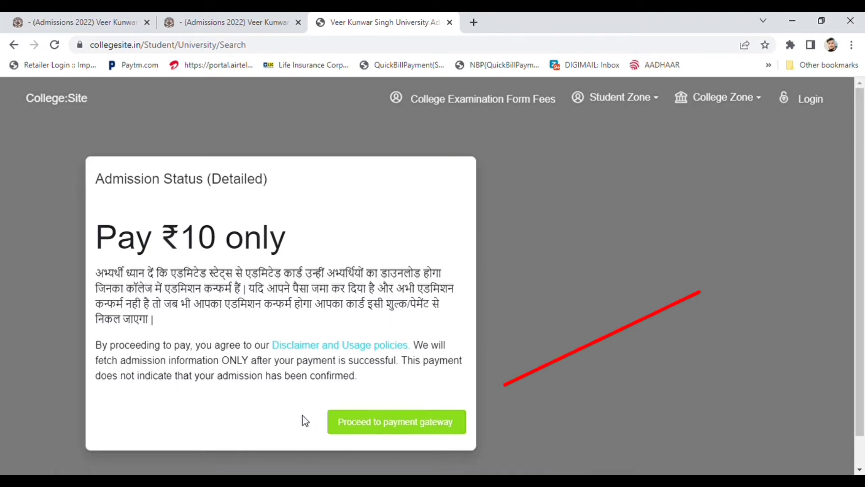
{"action": "left_click", "coordinate": [397, 430]}
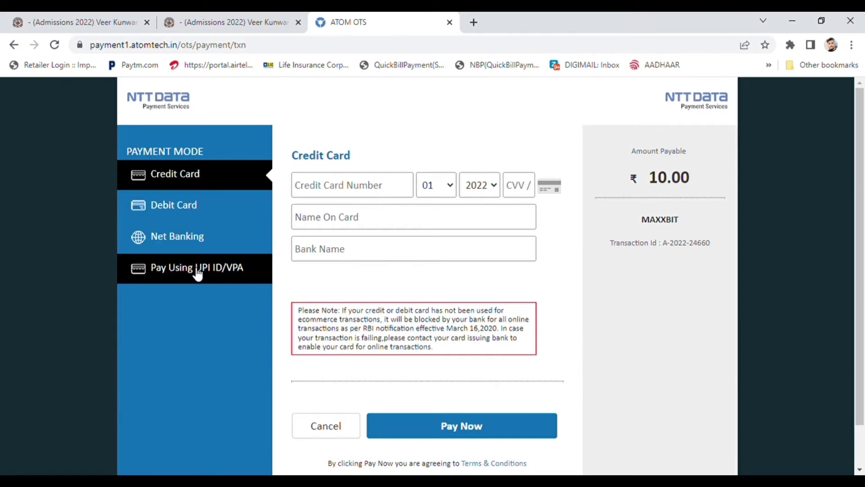
- Choose payment by UPI ID and enter the payer's UPI ID, correcting typos
{"action": "left_click", "coordinate": [170, 273]}
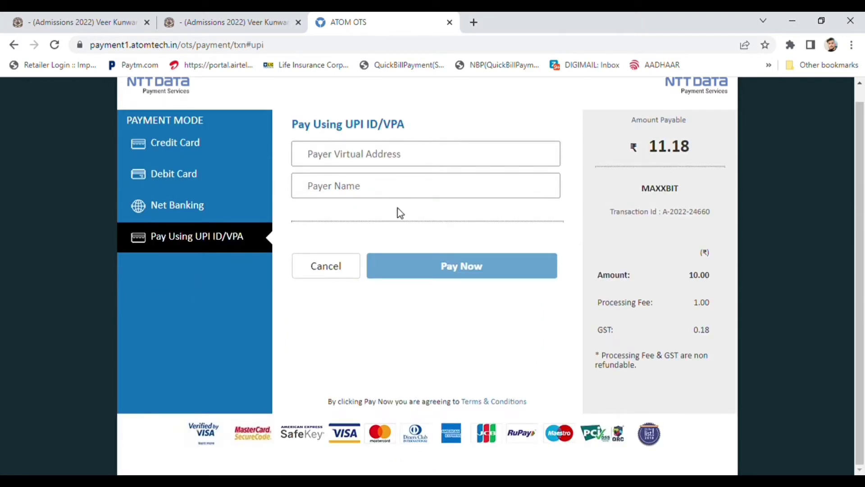
{"action": "left_click", "coordinate": [348, 164]}
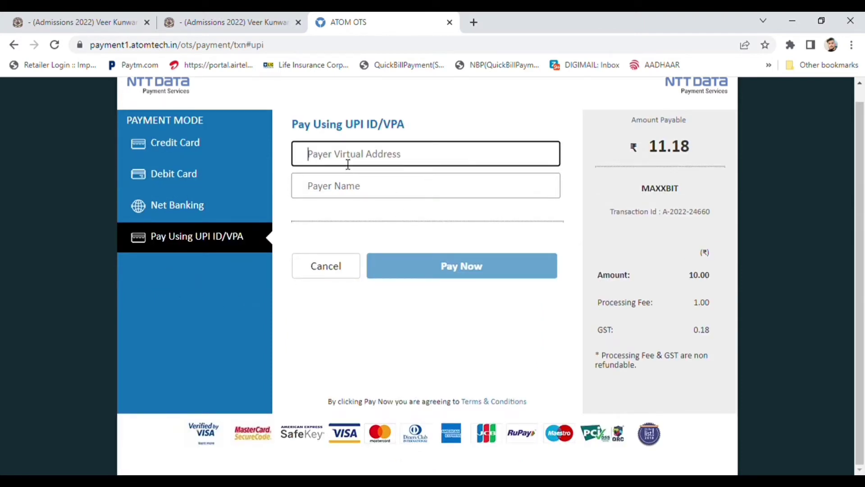
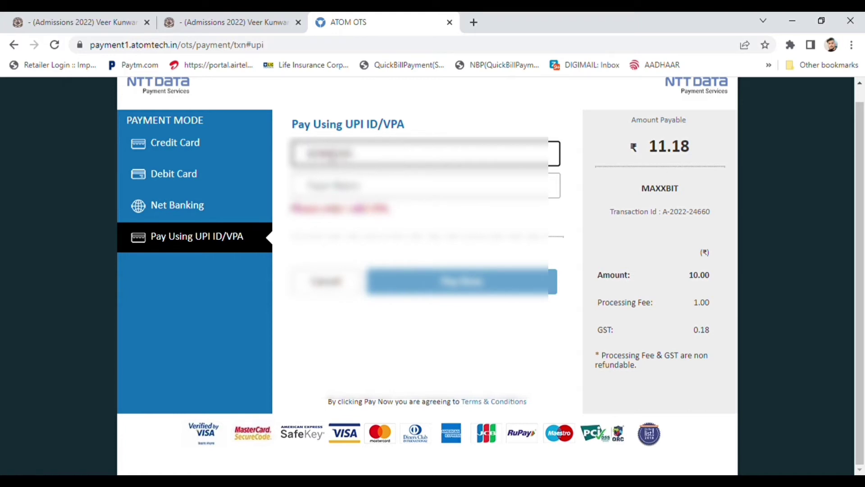
{"action": "key", "text": "BackSpace"}
{"action": "key", "text": "BackSpace"}
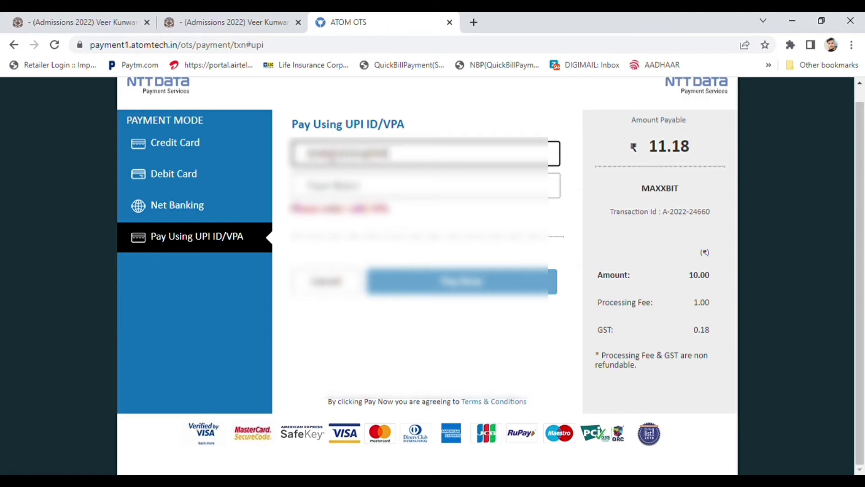
- Fill in the payer's name and submit the ₹11.18 UPI payment
{"action": "left_click", "coordinate": [338, 179]}
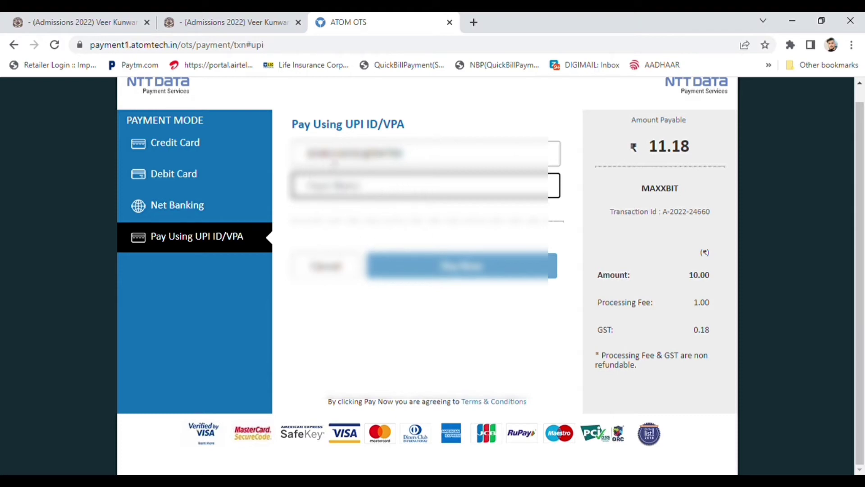
{"action": "left_click", "coordinate": [398, 158]}
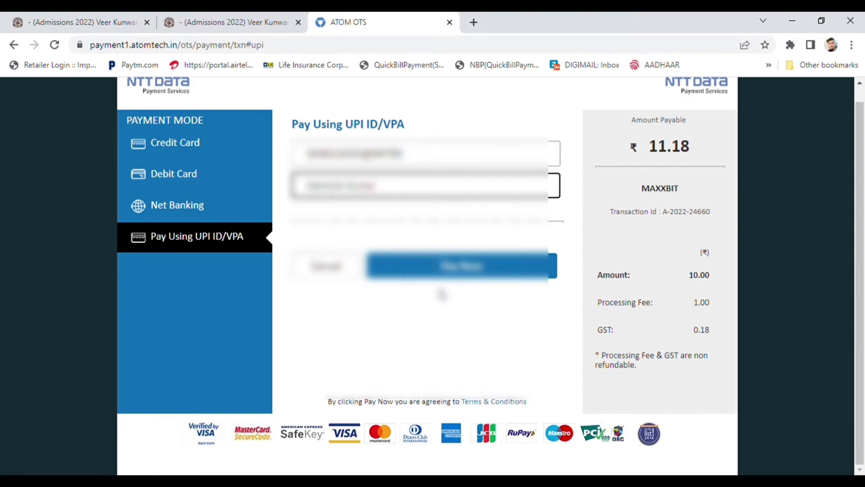
{"action": "left_click", "coordinate": [448, 273]}
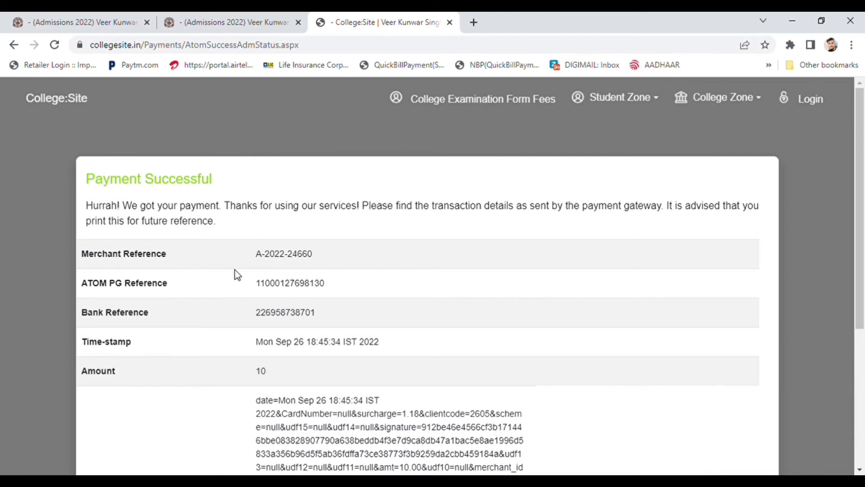
- Bring up the print dialog for the Payment Successful receipt
{"action": "scroll", "coordinate": [234, 269], "scroll_direction": "down", "scroll_amount": 3}
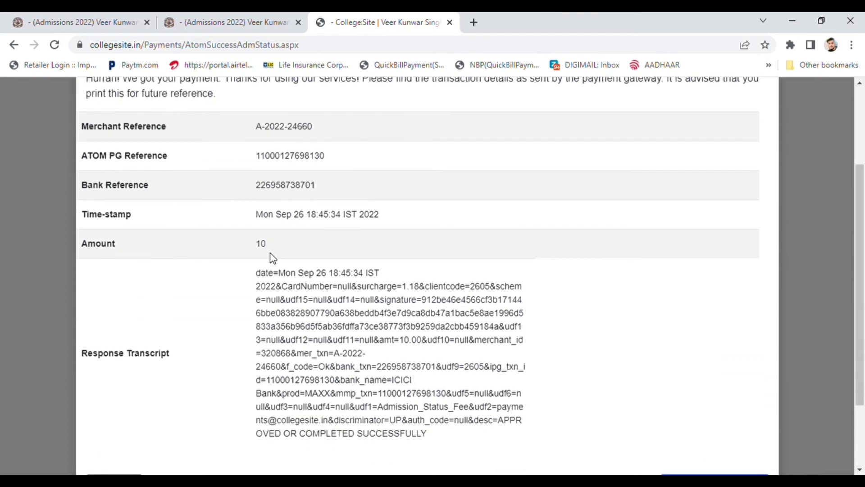
{"action": "scroll", "coordinate": [272, 257], "scroll_direction": "down", "scroll_amount": 2}
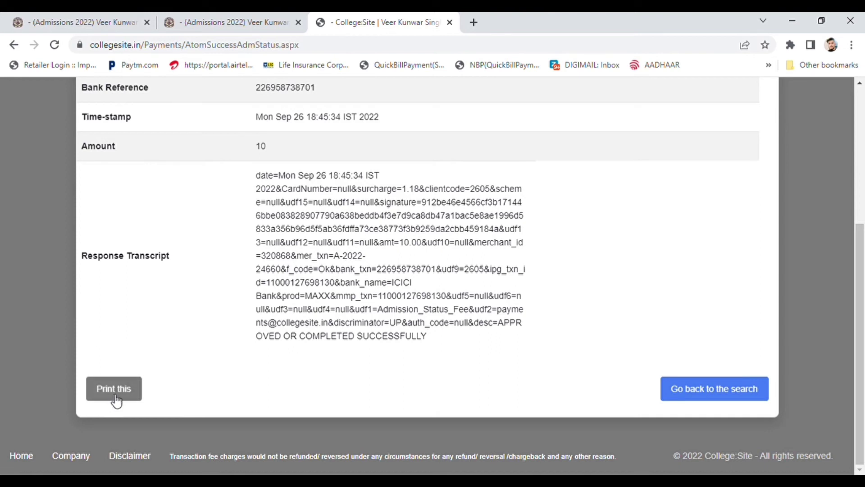
{"action": "scroll", "coordinate": [189, 373], "scroll_direction": "up", "scroll_amount": 1}
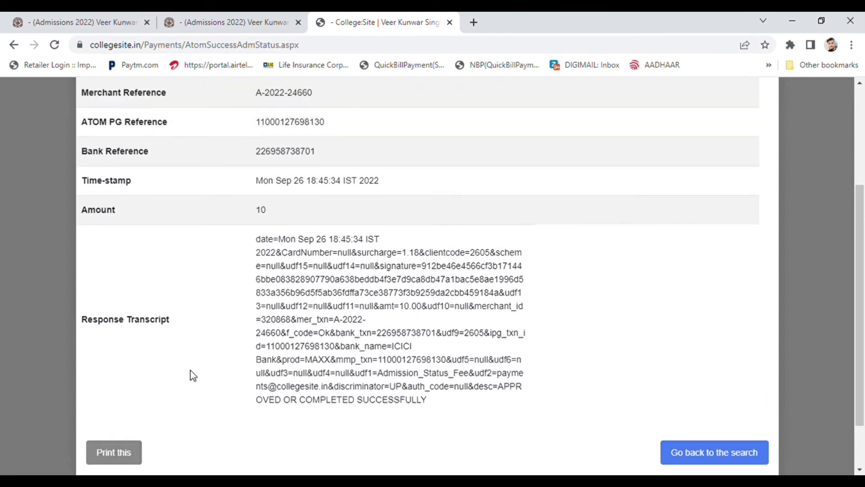
{"action": "scroll", "coordinate": [189, 372], "scroll_direction": "down", "scroll_amount": 2}
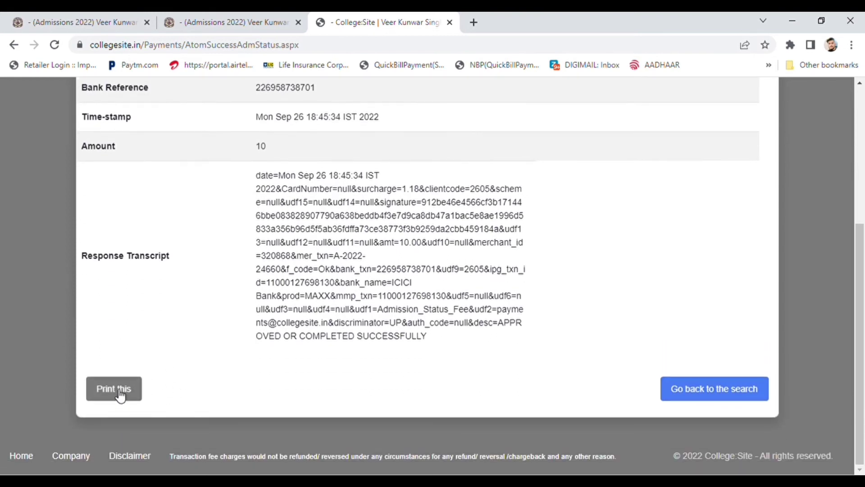
{"action": "left_click", "coordinate": [112, 388]}
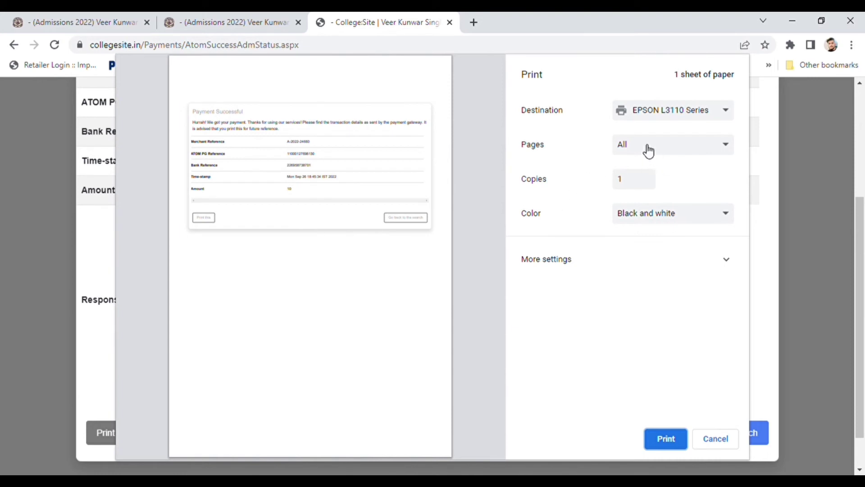
- Save the payment receipt as a PDF using the Save as PDF destination
{"action": "left_click", "coordinate": [651, 116]}
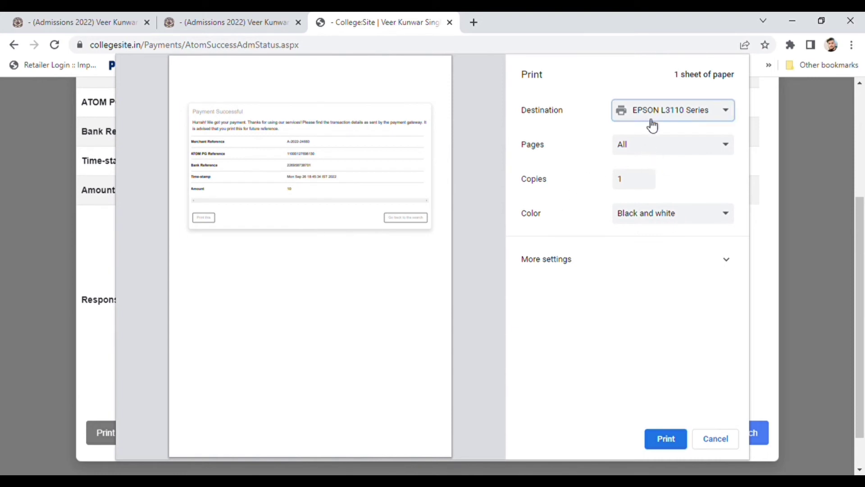
{"action": "left_click", "coordinate": [647, 136]}
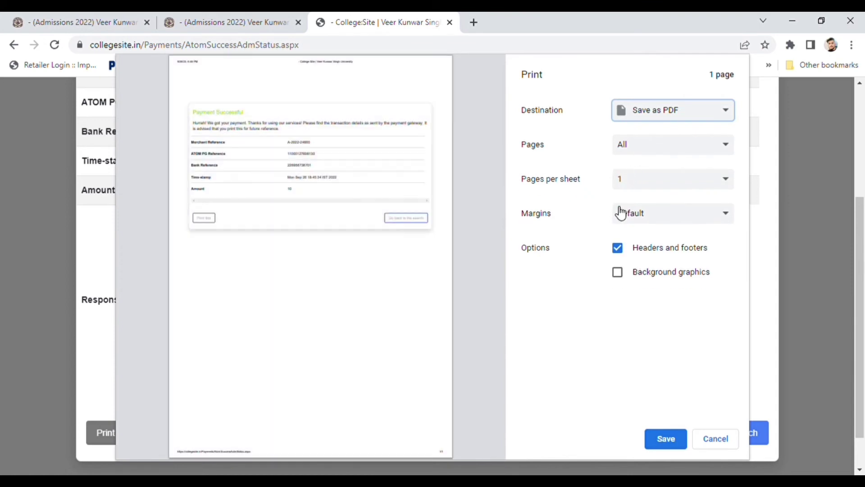
{"action": "left_click", "coordinate": [665, 440]}
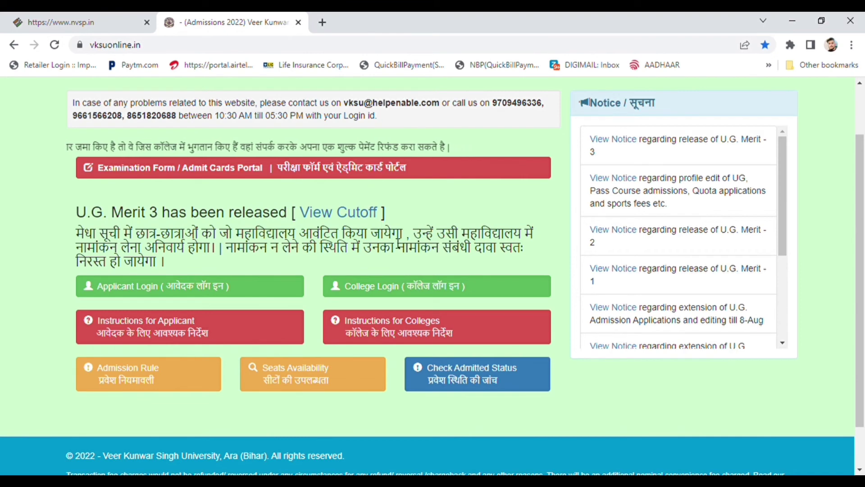
- Search Check Admitted Status with the student's registration number, without prefix
{"action": "left_click", "coordinate": [456, 380]}
{"action": "left_click", "coordinate": [248, 208]}
{"action": "type", "text": "22033"}
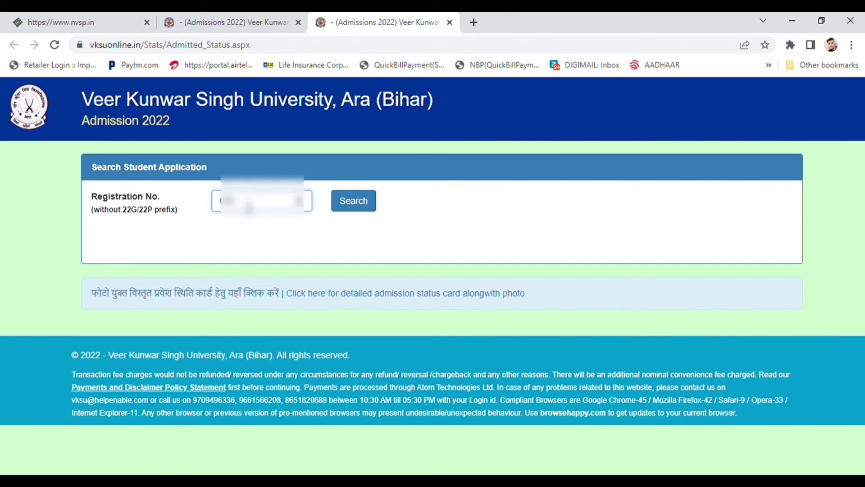
{"action": "type", "text": "12345"}
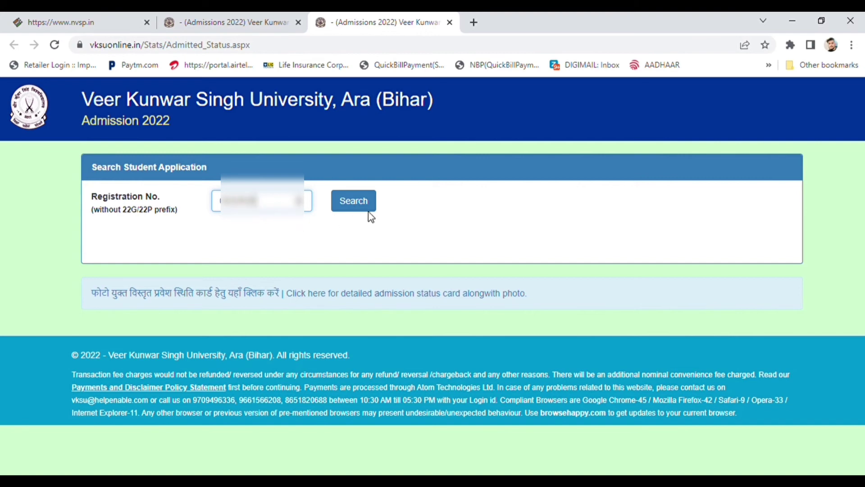
{"action": "left_click", "coordinate": [362, 207]}
- Follow the info-bar link to the detailed admission status card with photo
{"action": "scroll", "coordinate": [355, 271], "scroll_direction": "down", "scroll_amount": 1}
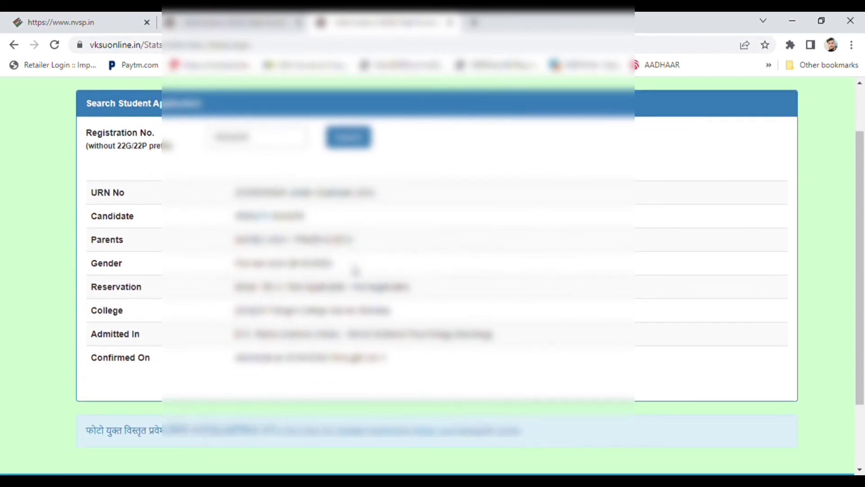
{"action": "scroll", "coordinate": [359, 299], "scroll_direction": "down", "scroll_amount": 1}
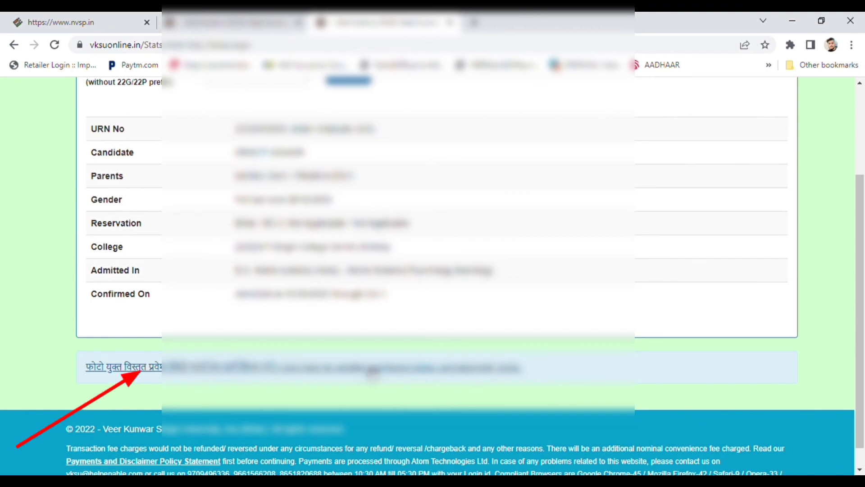
{"action": "left_click", "coordinate": [370, 375]}
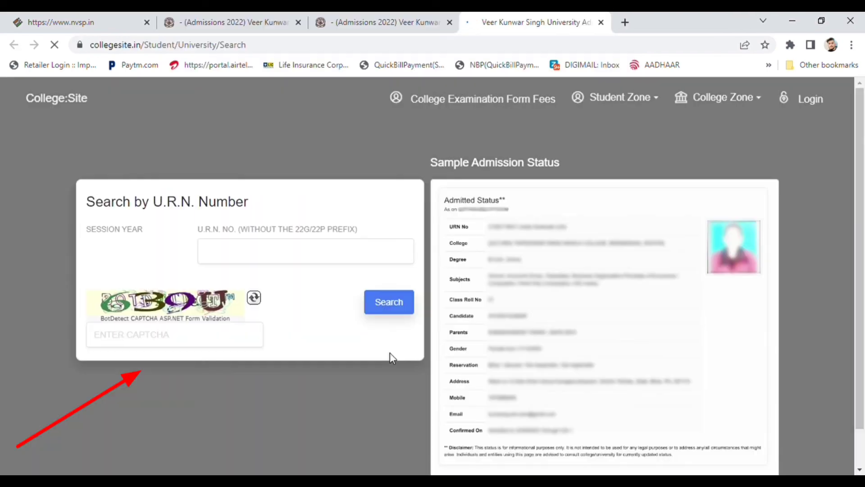
- Search the 2022 session by the student's U.R.N. number and captcha to show the Admitted Status card
{"action": "left_click", "coordinate": [284, 261]}
{"action": "type", "text": "000"}
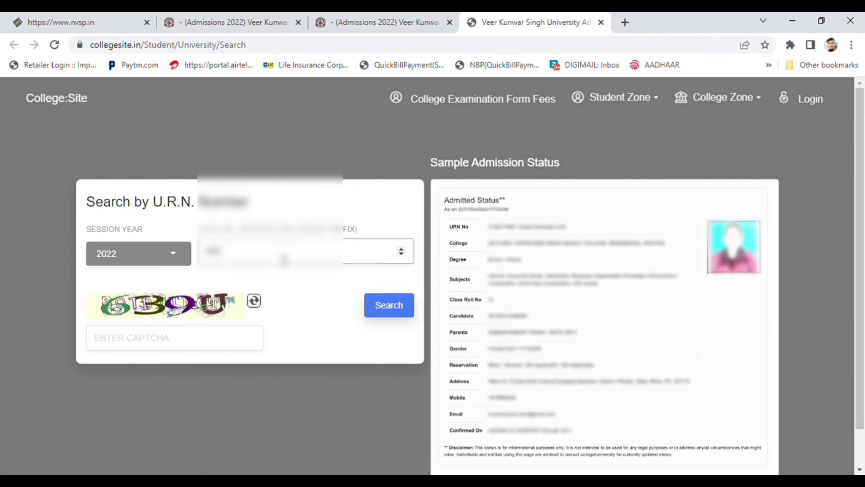
{"action": "type", "text": "2345"}
{"action": "left_click", "coordinate": [218, 345]}
{"action": "type", "text": "639"}
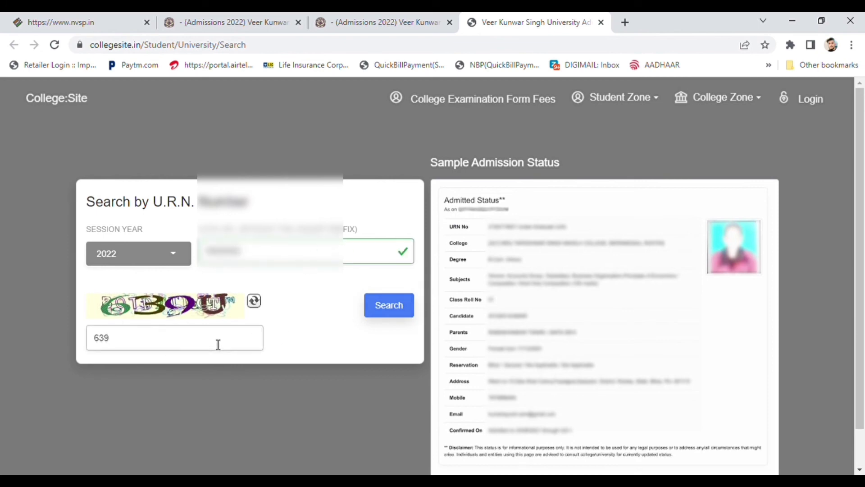
{"action": "type", "text": "U"}
{"action": "left_click", "coordinate": [392, 310]}
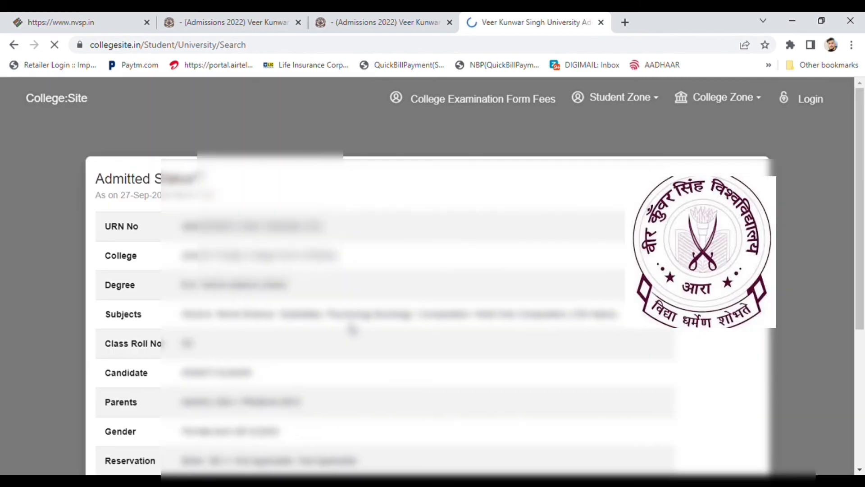